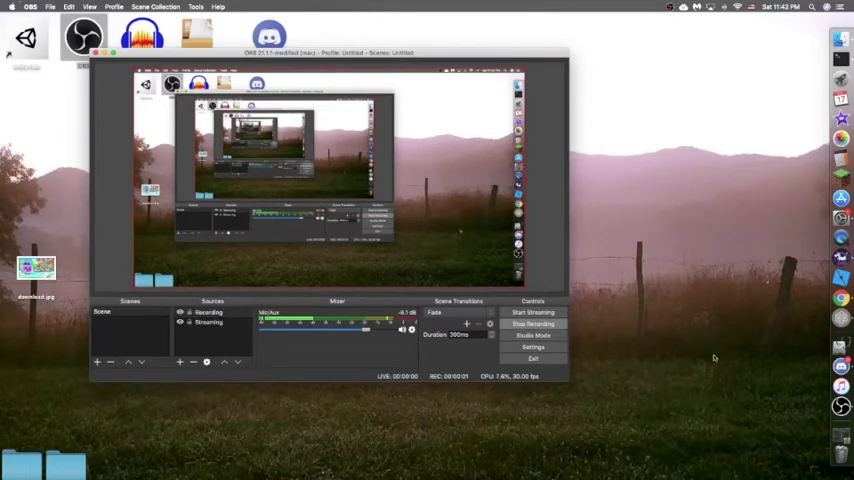
Step: Minimise OBS, move the Discord shortcut to the desktop centre, and launch Discord
left_click(106, 53)
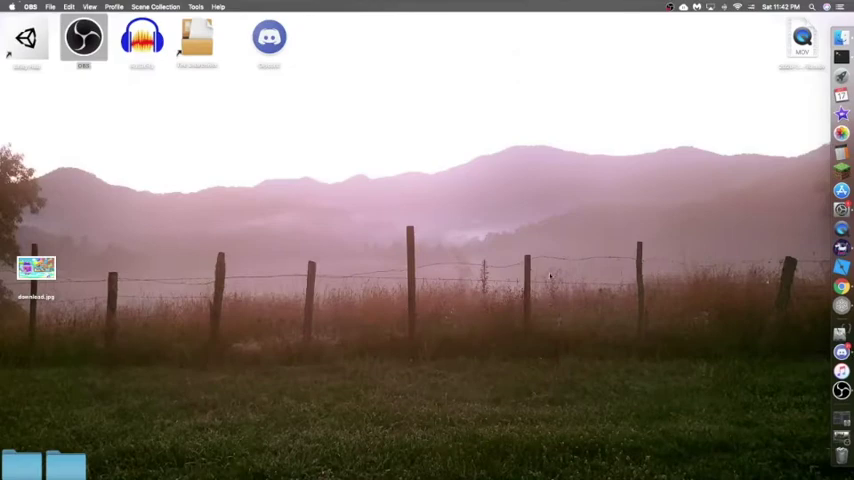
left_click_drag(269, 38, 454, 310)
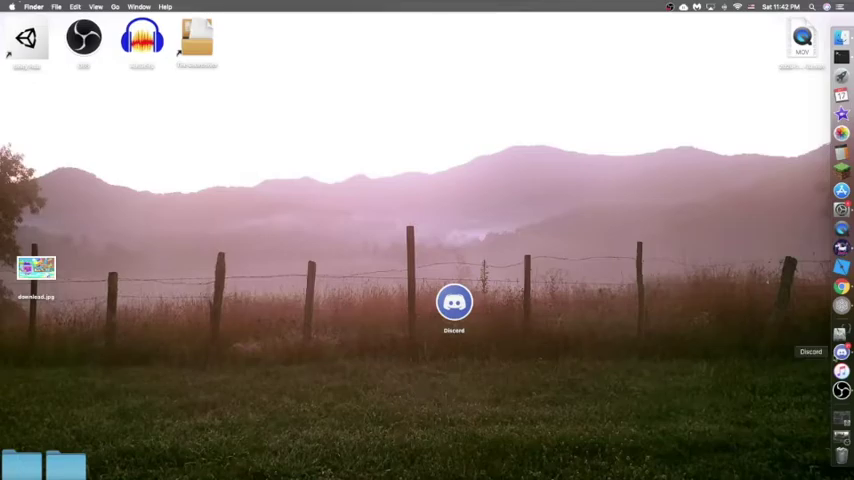
left_click(841, 352)
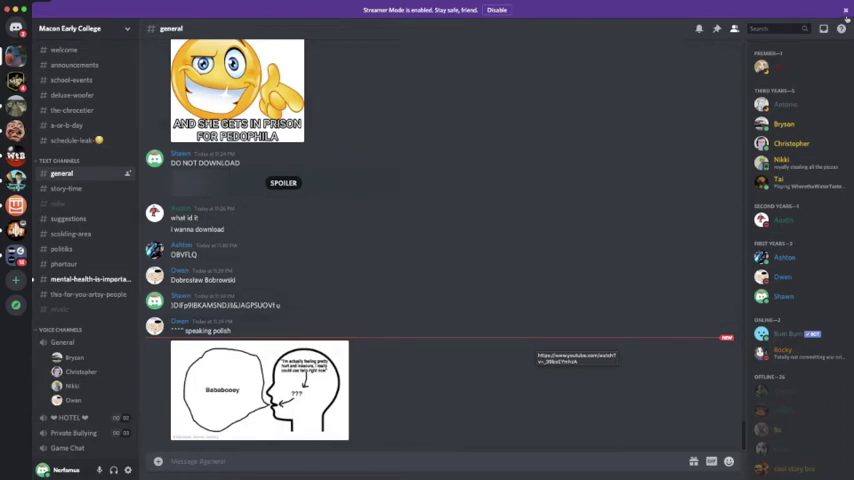
Step: Close the Streamer Mode banner and open User Settings from the gear icon
left_click(777, 10)
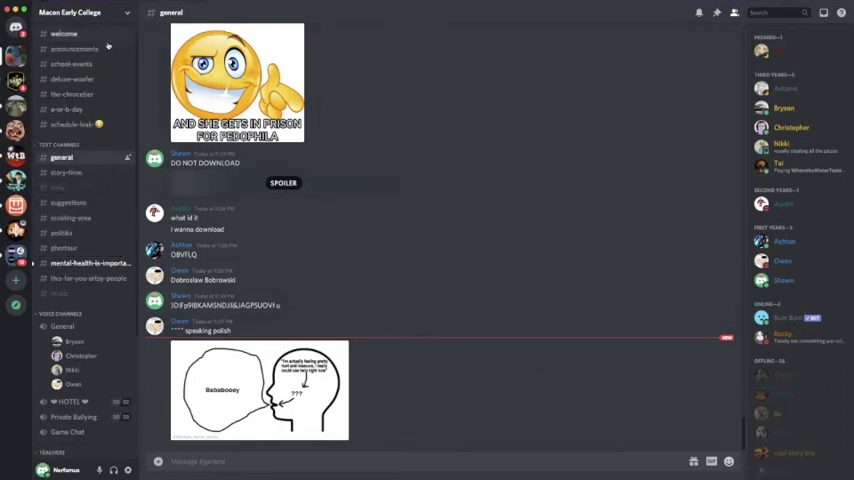
left_click(127, 470)
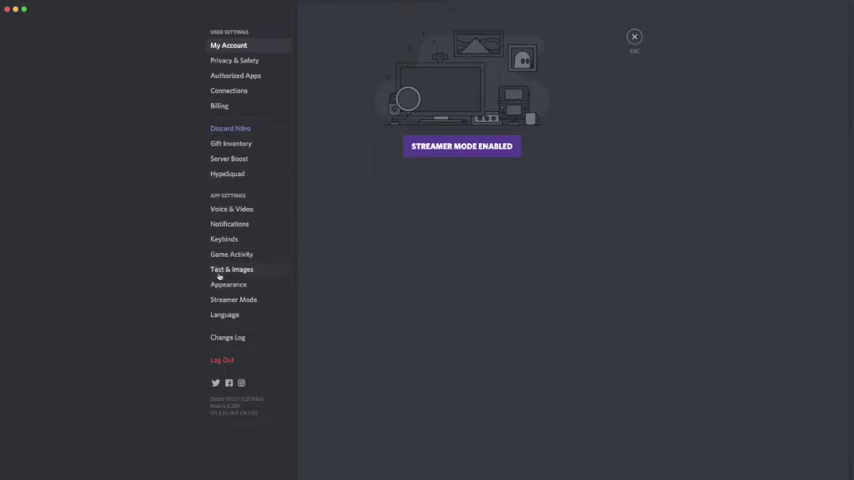
Step: Choose the Light theme under Appearance, exit settings, and take a full-screen screenshot
left_click(228, 284)
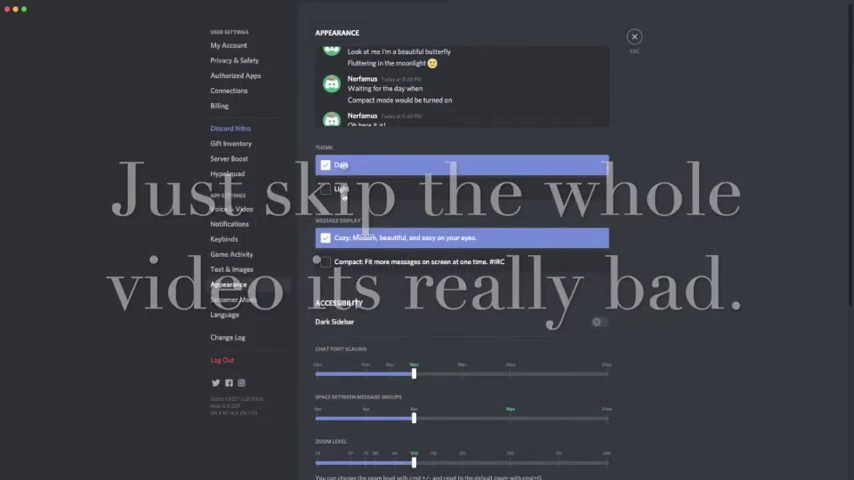
left_click(343, 192)
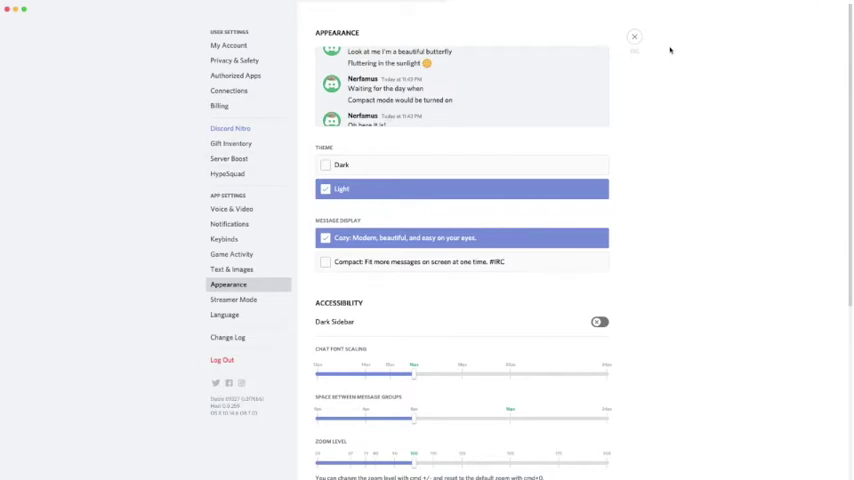
key("Escape")
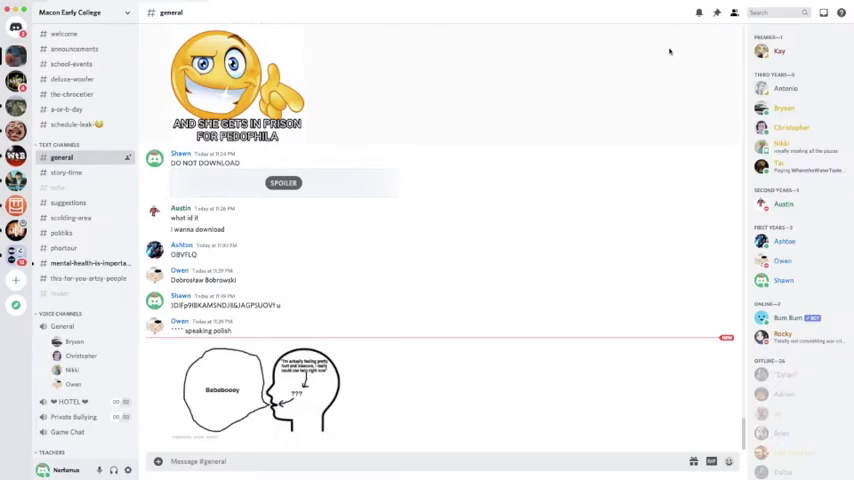
key("super+shift+3")
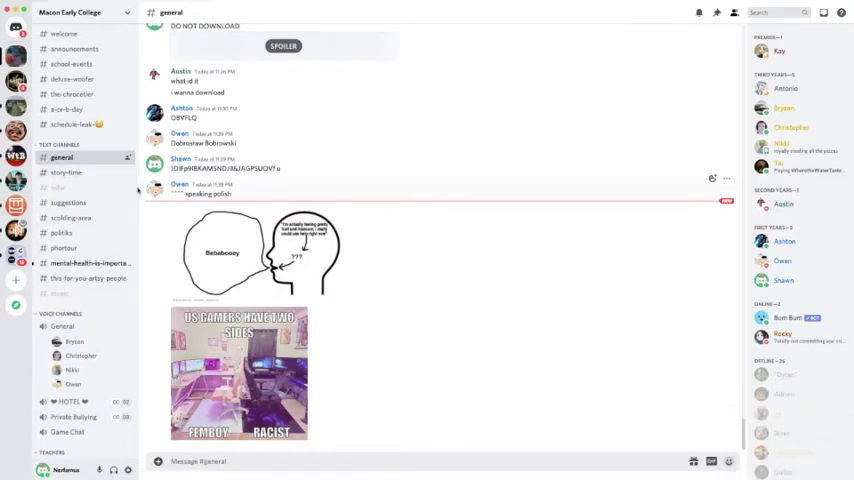
scroll(320, 370, "up", 1)
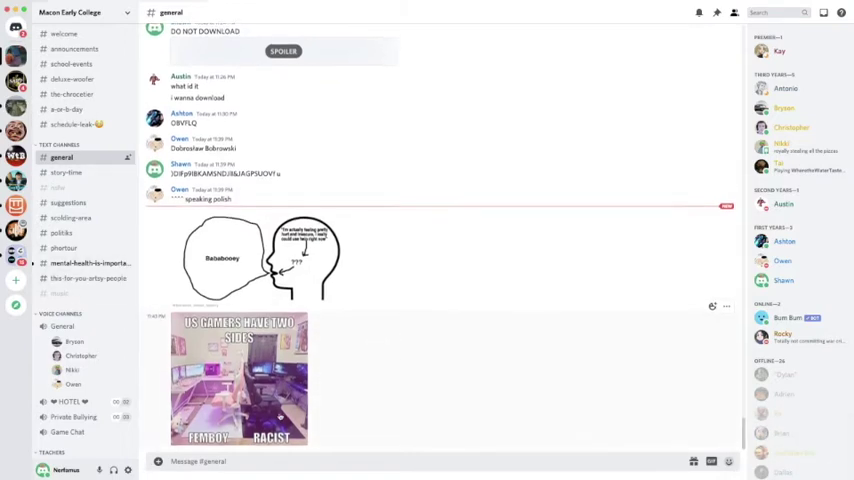
Step: Paste the screenshot into #general, then join and disconnect from the General voice channel
key("ctrl+v")
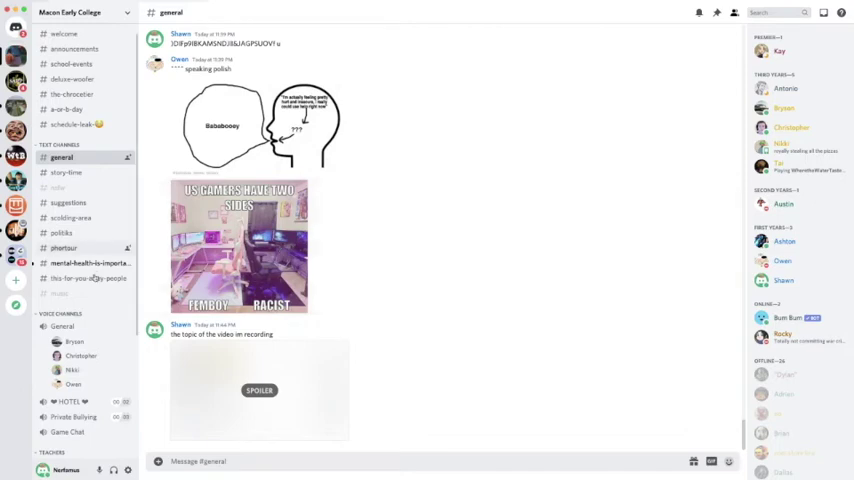
scroll(798, 343, "down", 3)
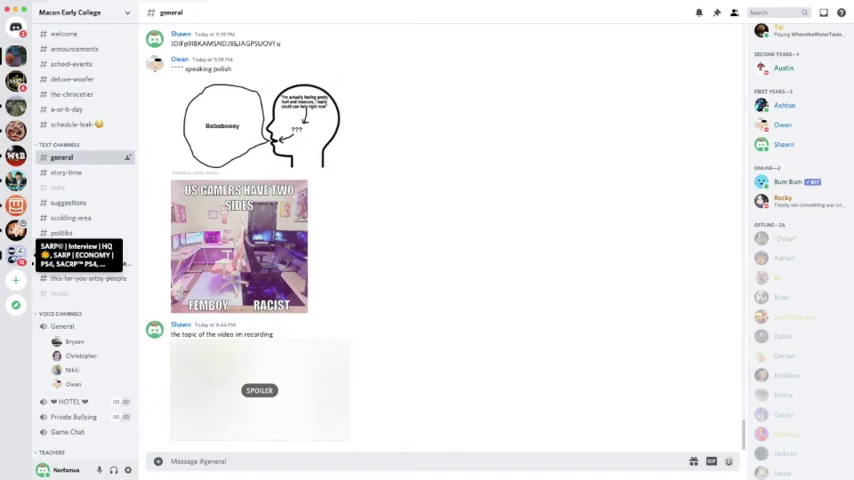
left_click(62, 327)
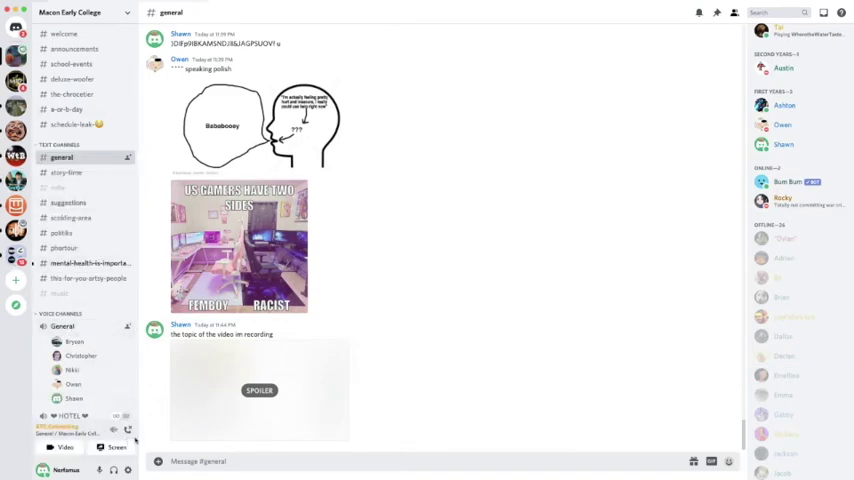
left_click(128, 428)
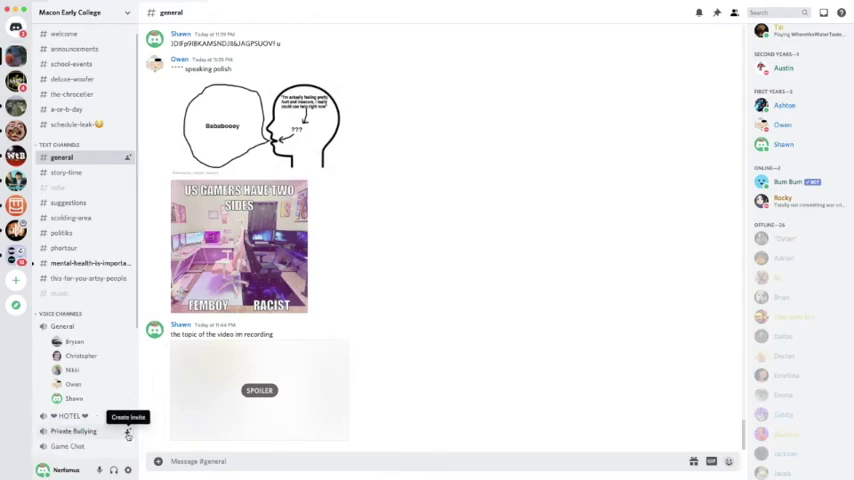